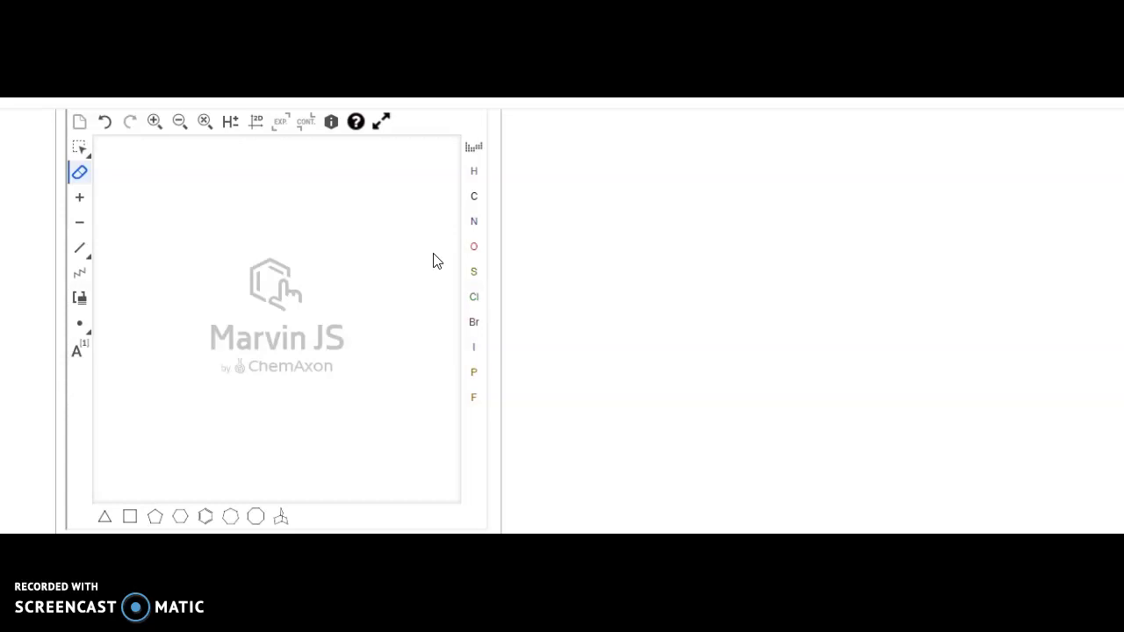
- Place a carbon, drag it into a lengthened ethane bond, then add a stray carbon at its right end
{"action": "left_click", "coordinate": [479, 205]}
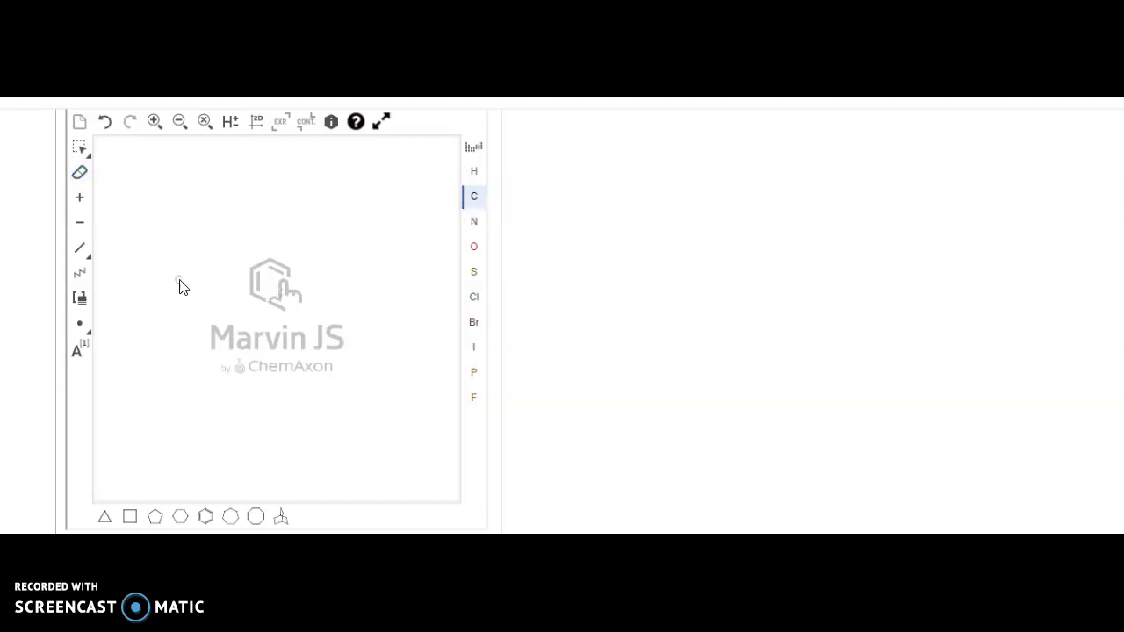
{"action": "left_click", "coordinate": [135, 286]}
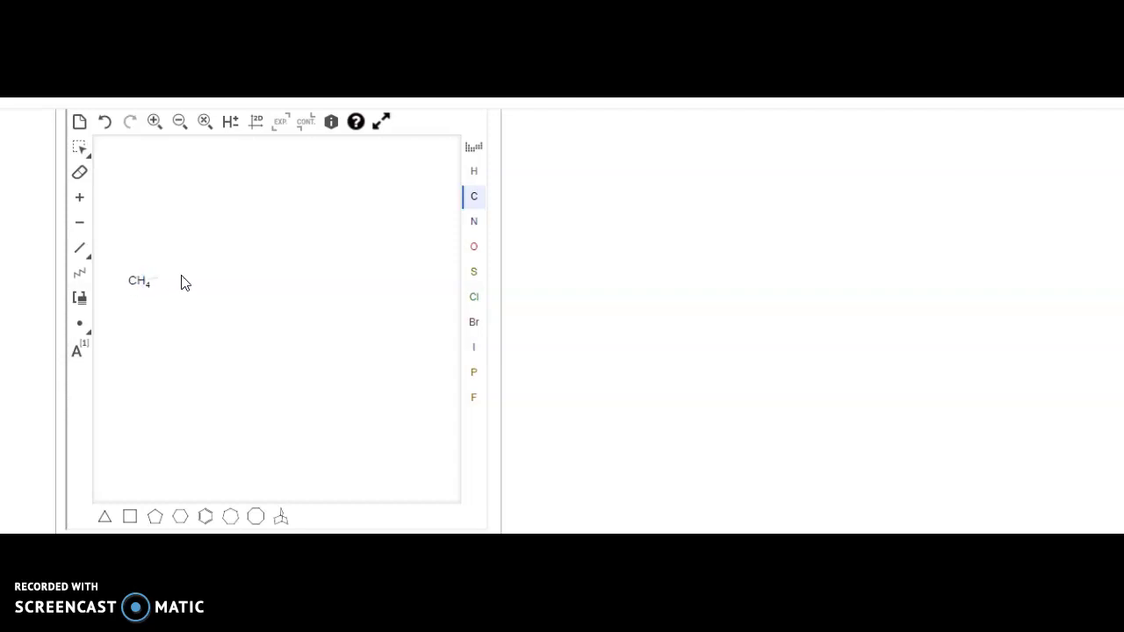
{"action": "left_click_drag", "start_coordinate": [134, 283], "coordinate": [184, 281]}
{"action": "left_click_drag", "start_coordinate": [168, 281], "coordinate": [211, 288]}
{"action": "left_click", "coordinate": [214, 286]}
- Erase the stray carbon overlapping the chain end, then reselect carbon
{"action": "left_click", "coordinate": [80, 175]}
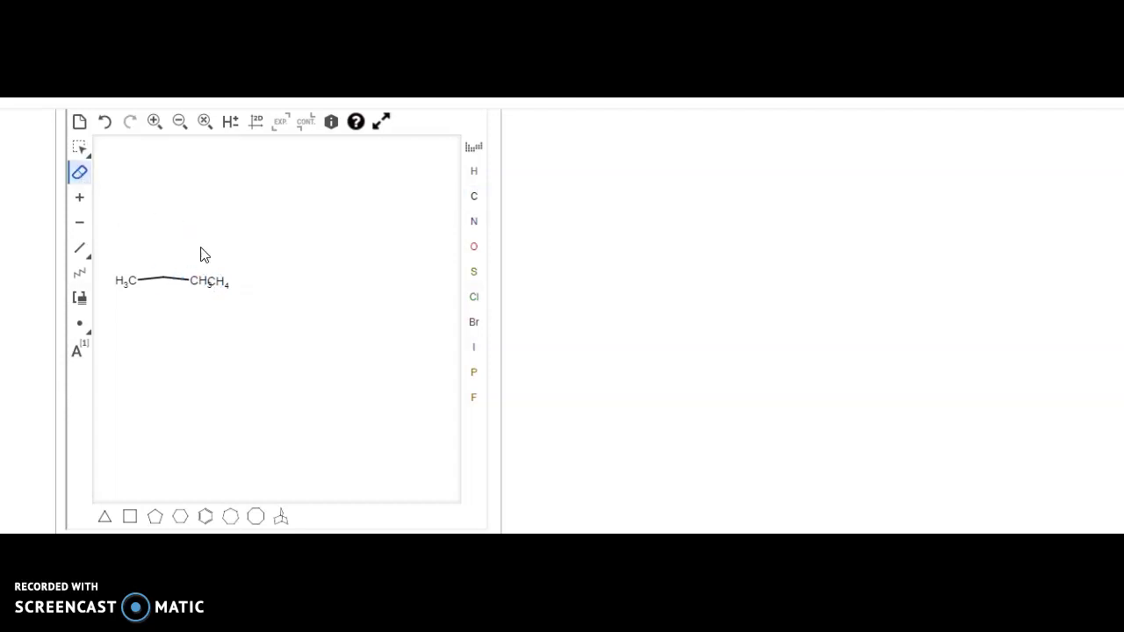
{"action": "left_click", "coordinate": [220, 289]}
{"action": "left_click", "coordinate": [475, 201]}
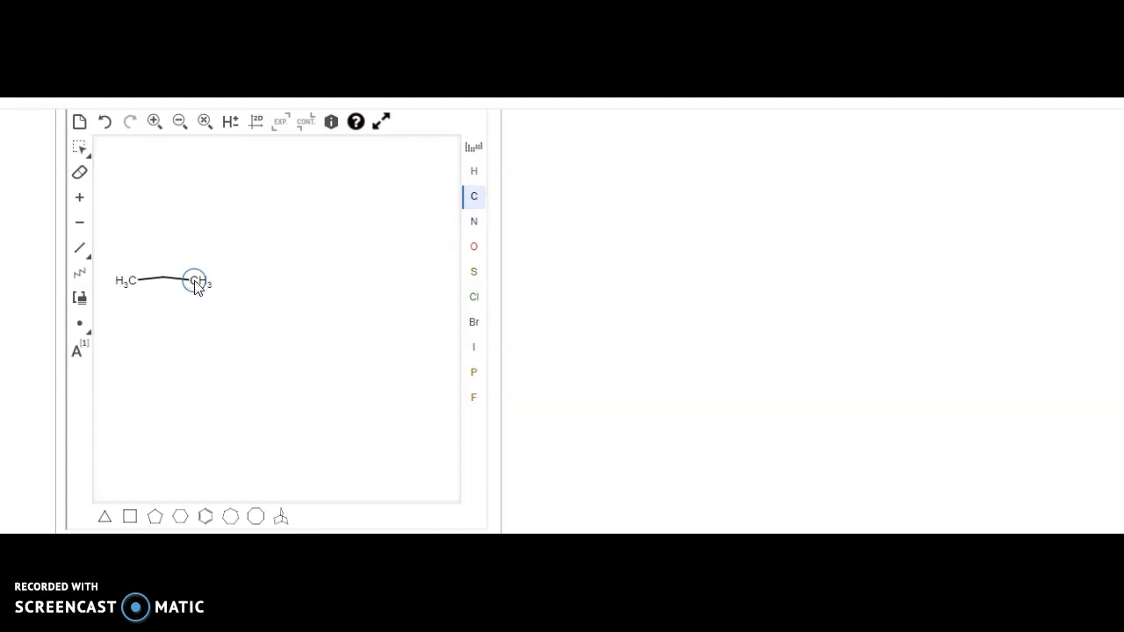
- Extend the chain to six carbons and add a methyl branch on carbon two
{"action": "left_click_drag", "start_coordinate": [195, 283], "coordinate": [243, 280]}
{"action": "mouse_move", "coordinate": [232, 277]}
{"action": "left_mouse_down"}
{"action": "mouse_move", "coordinate": [256, 289]}
{"action": "mouse_move", "coordinate": [290, 281]}
{"action": "left_mouse_up"}
{"action": "left_click_drag", "start_coordinate": [173, 251], "coordinate": [170, 240]}
- Change the branch atom to Cl, then O, then back to C
{"action": "left_click", "coordinate": [474, 306]}
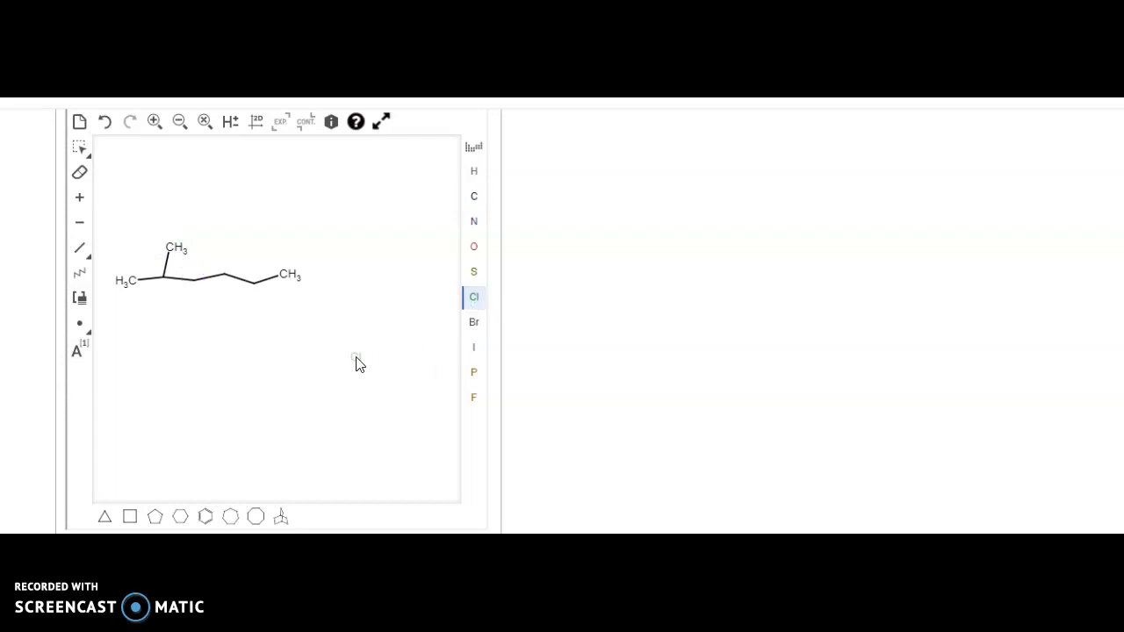
{"action": "left_click", "coordinate": [171, 250]}
{"action": "left_click", "coordinate": [475, 248]}
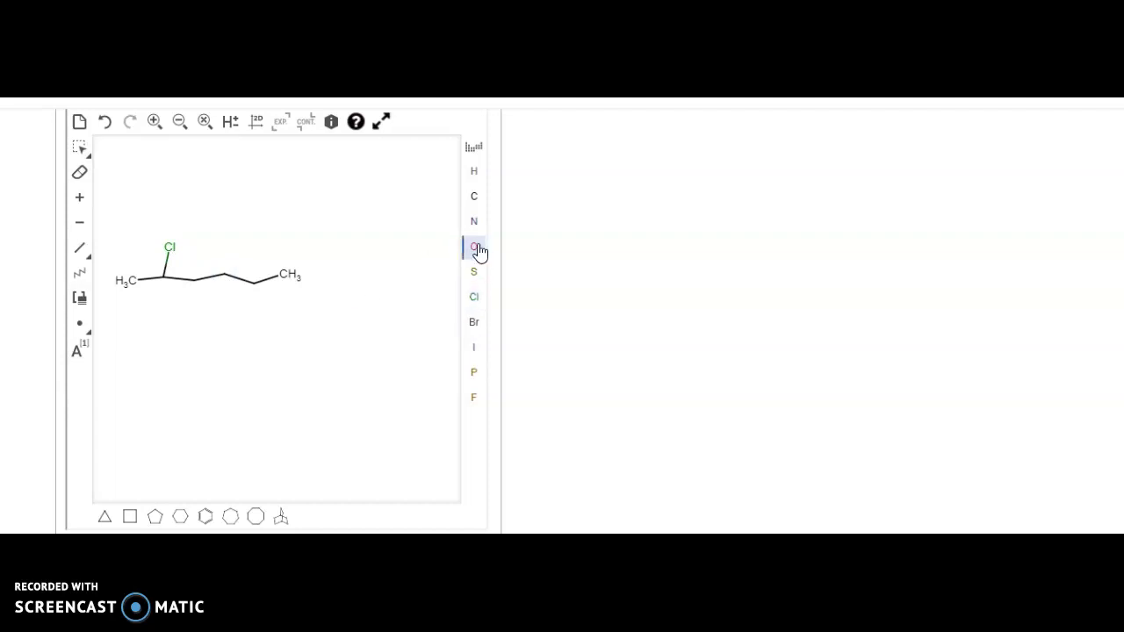
{"action": "left_click", "coordinate": [171, 250]}
{"action": "left_click", "coordinate": [474, 197]}
{"action": "left_click", "coordinate": [172, 249]}
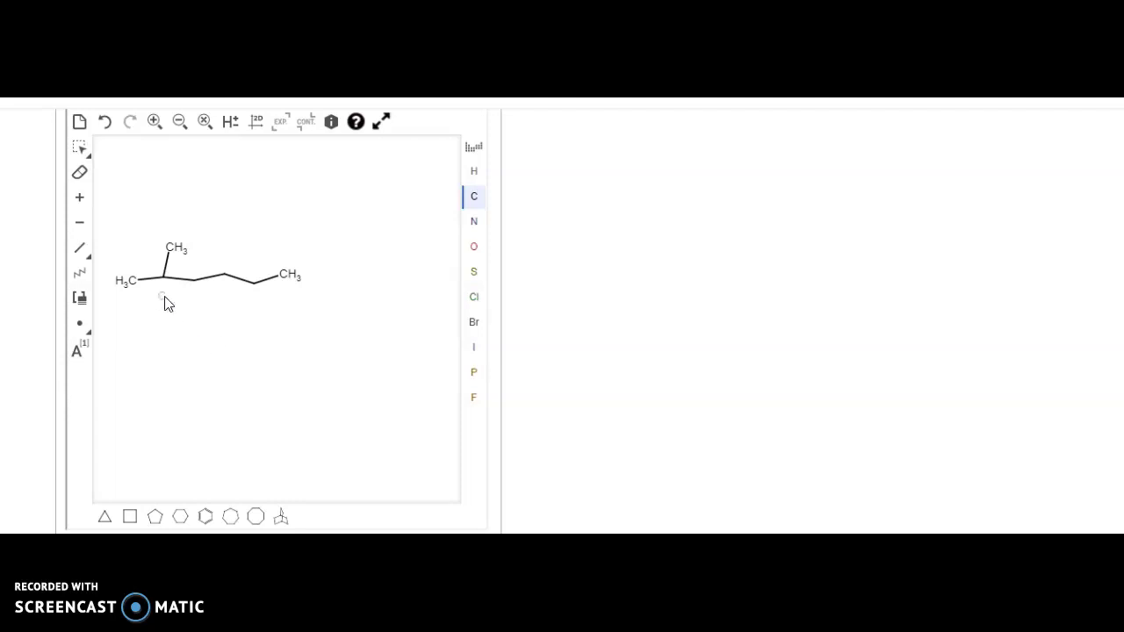
- Cycle one chain bond through double and triple, then back to single
{"action": "left_click", "coordinate": [80, 255]}
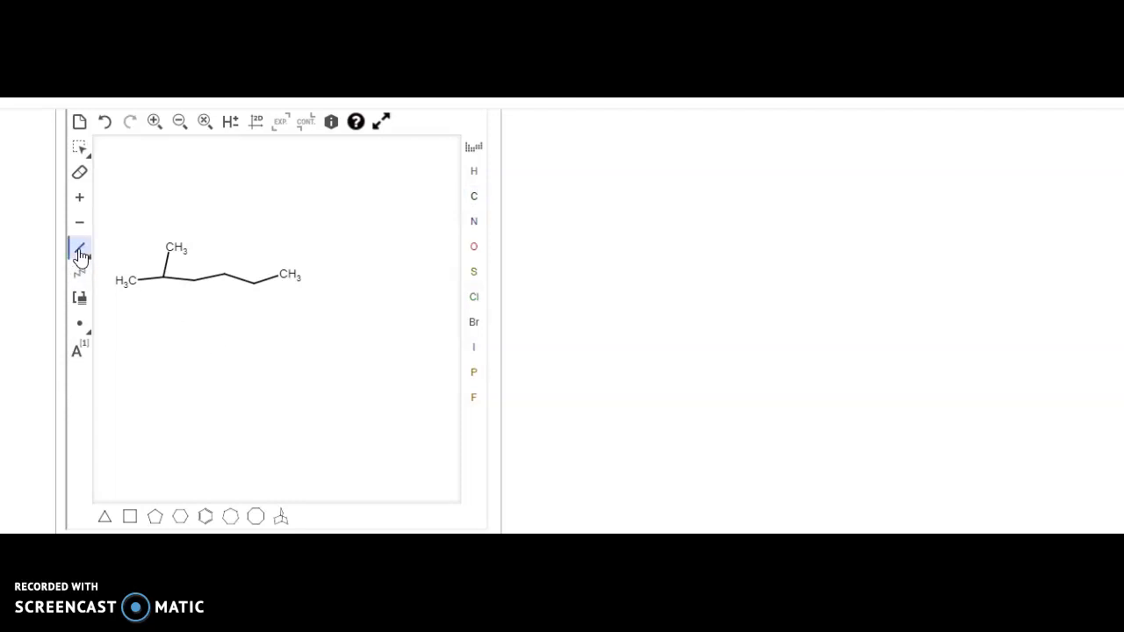
{"action": "left_click", "coordinate": [239, 280]}
{"action": "left_click", "coordinate": [236, 280]}
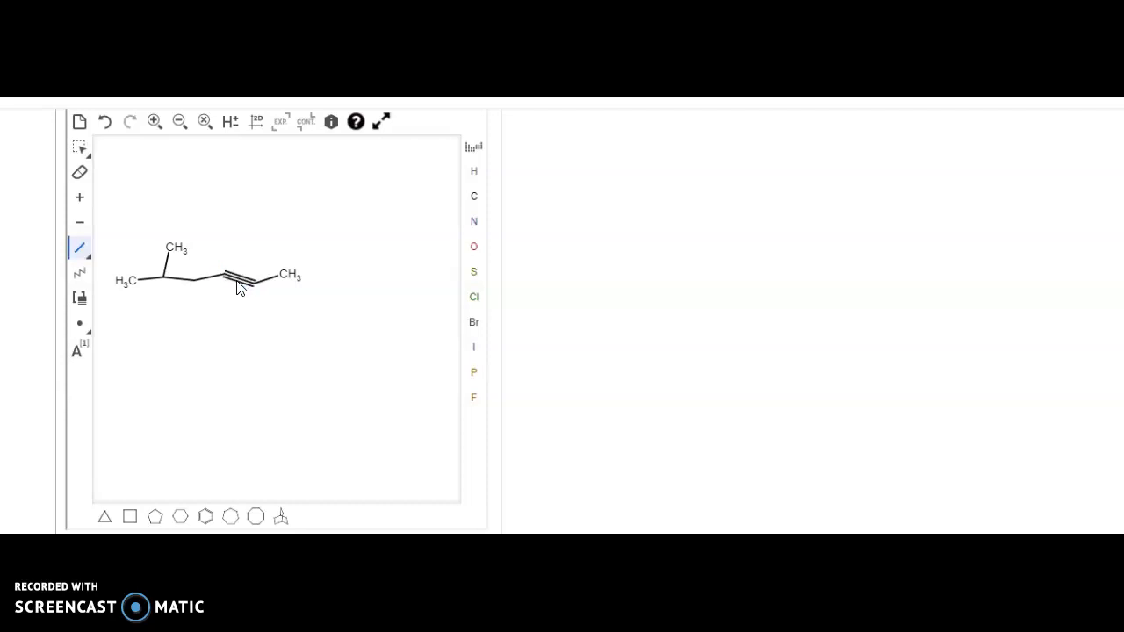
{"action": "left_click", "coordinate": [239, 281]}
- Add a methyl on carbon four, erase it again, then reselect carbon
{"action": "left_click", "coordinate": [80, 248]}
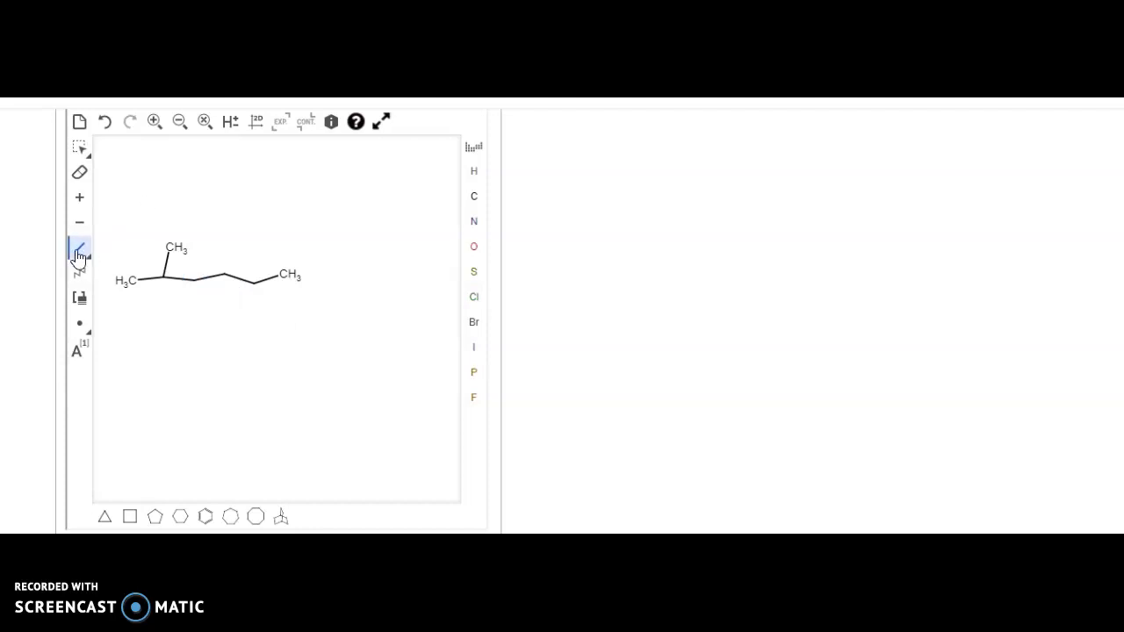
{"action": "left_click", "coordinate": [225, 274]}
{"action": "left_click", "coordinate": [79, 172]}
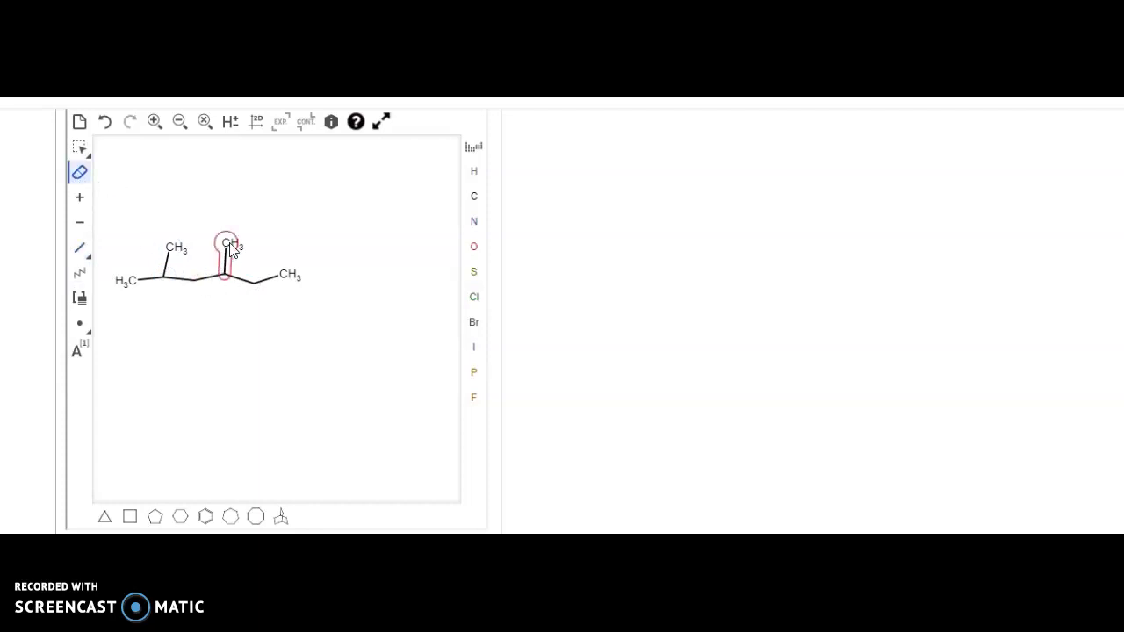
{"action": "left_click", "coordinate": [230, 250]}
{"action": "left_click", "coordinate": [479, 202]}
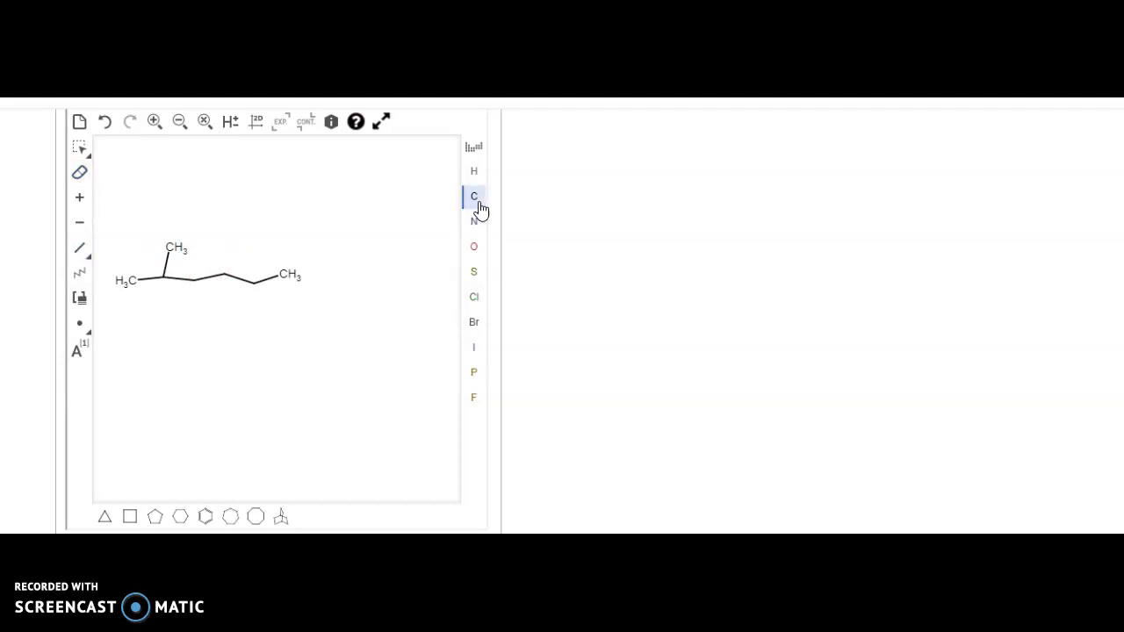